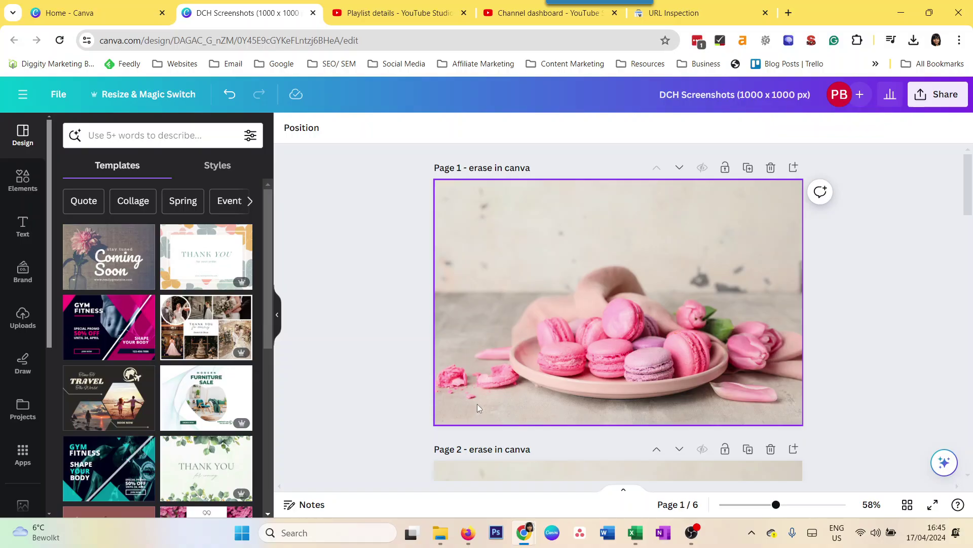
- Select the Page 1 macaron photo and launch Magic Eraser from Edit photo's Magic Studio
{"action": "left_click", "coordinate": [482, 310]}
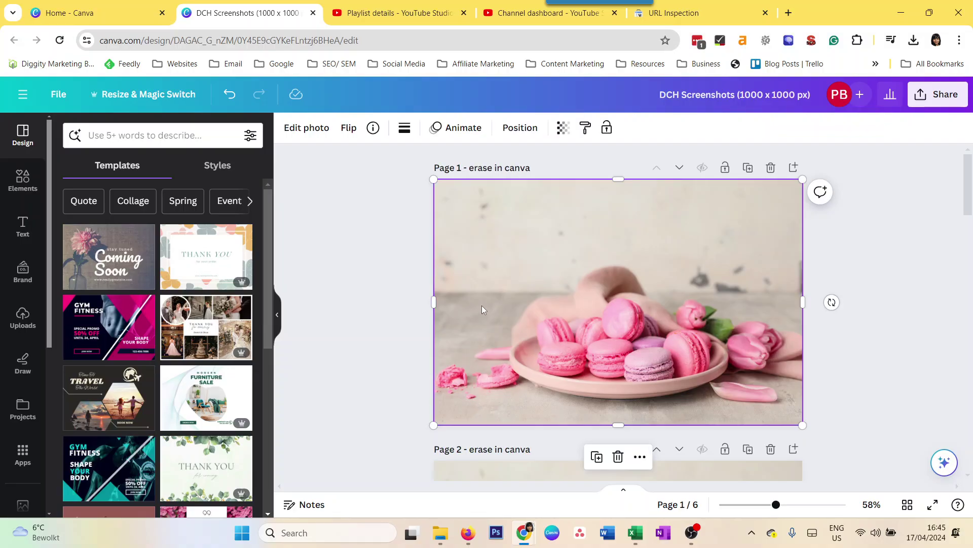
{"action": "left_click", "coordinate": [307, 127]}
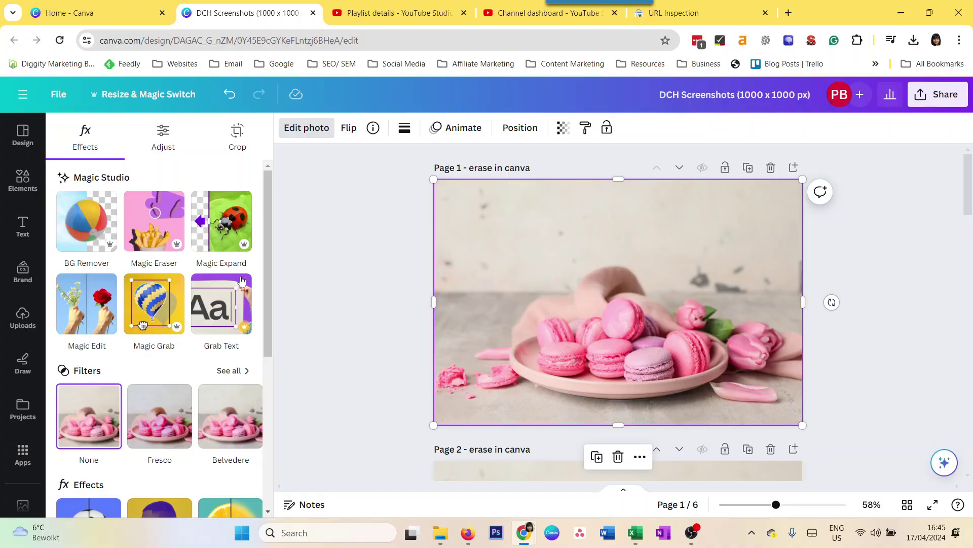
{"action": "left_click", "coordinate": [155, 237]}
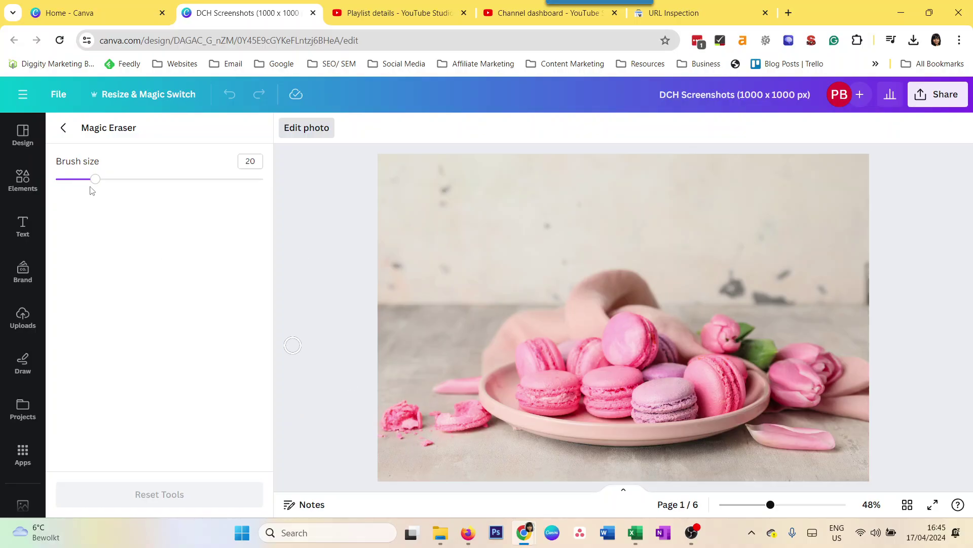
- Raise the Magic Eraser brush to 22, brush out the lower-left crumb, and return to effects
{"action": "left_click_drag", "start_coordinate": [96, 179], "coordinate": [100, 185]}
{"action": "right_click", "coordinate": [245, 241]}
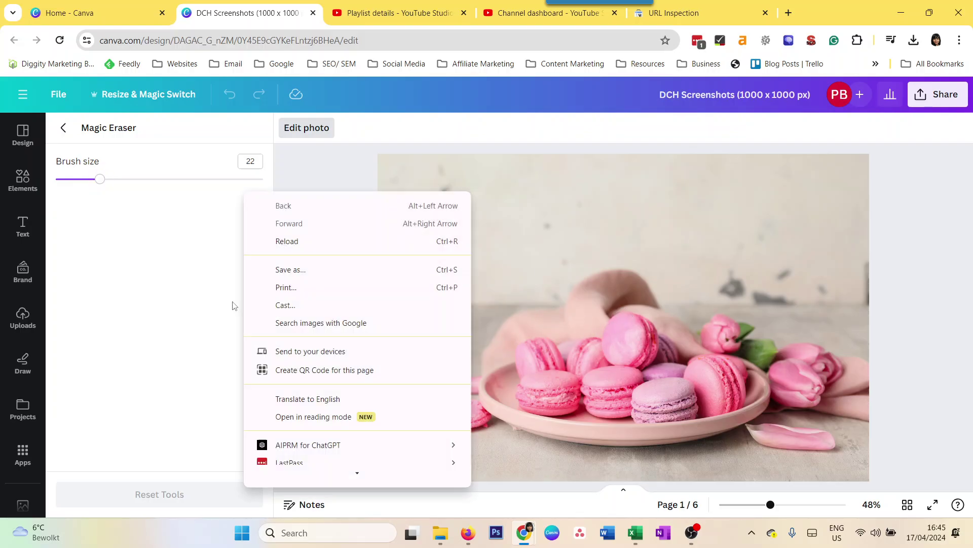
{"action": "left_click", "coordinate": [310, 171]}
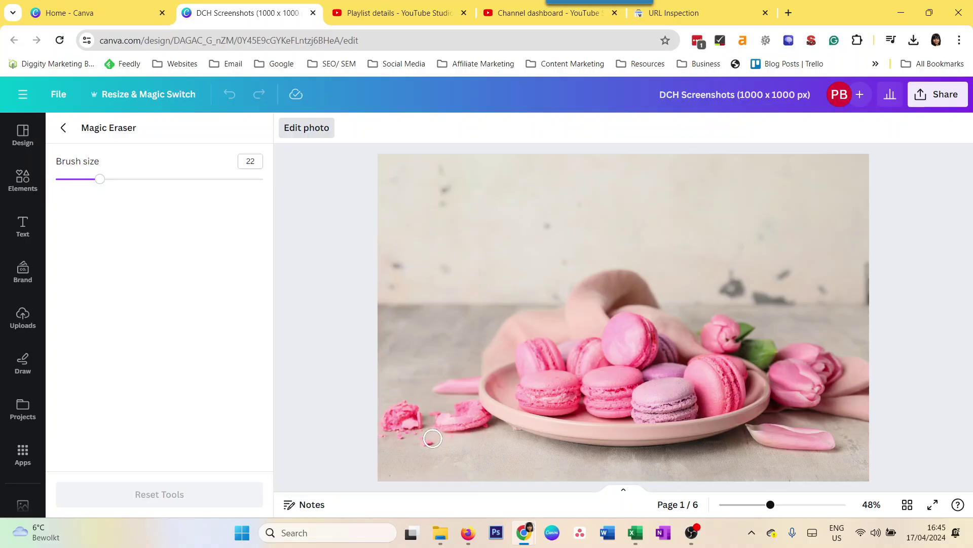
{"action": "left_click", "coordinate": [426, 442]}
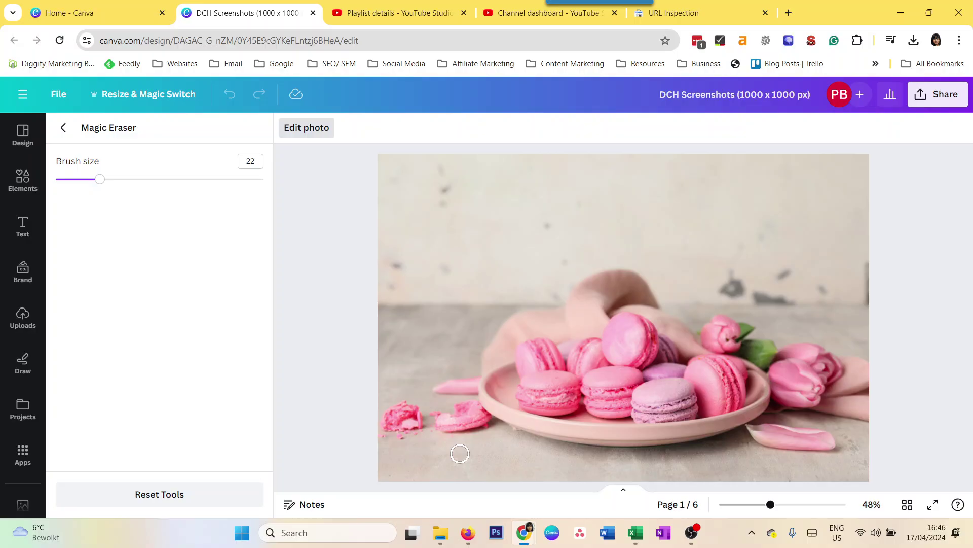
{"action": "left_click", "coordinate": [64, 127]}
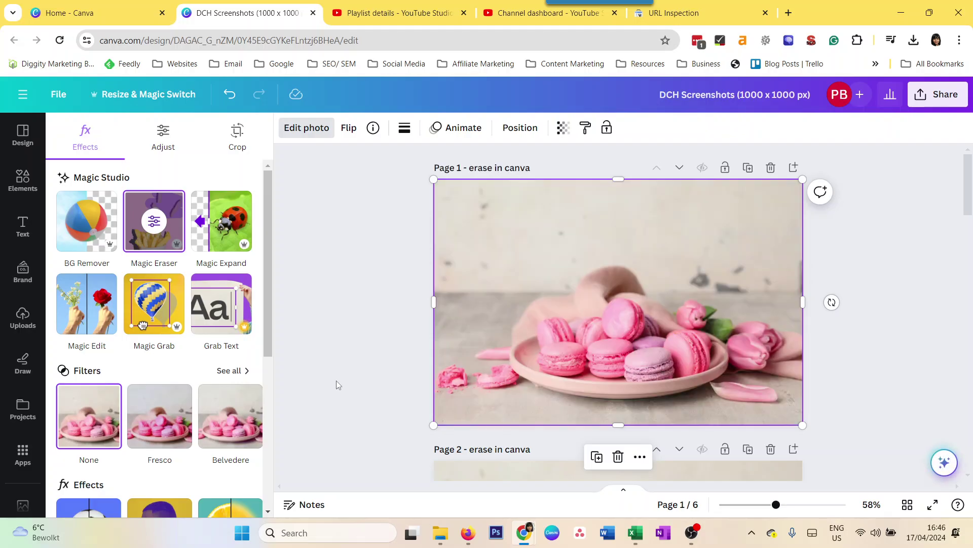
- Undo the crumb erase and apply BG Remover to strip the macaron photo's backdrop
{"action": "key", "text": "Escape"}
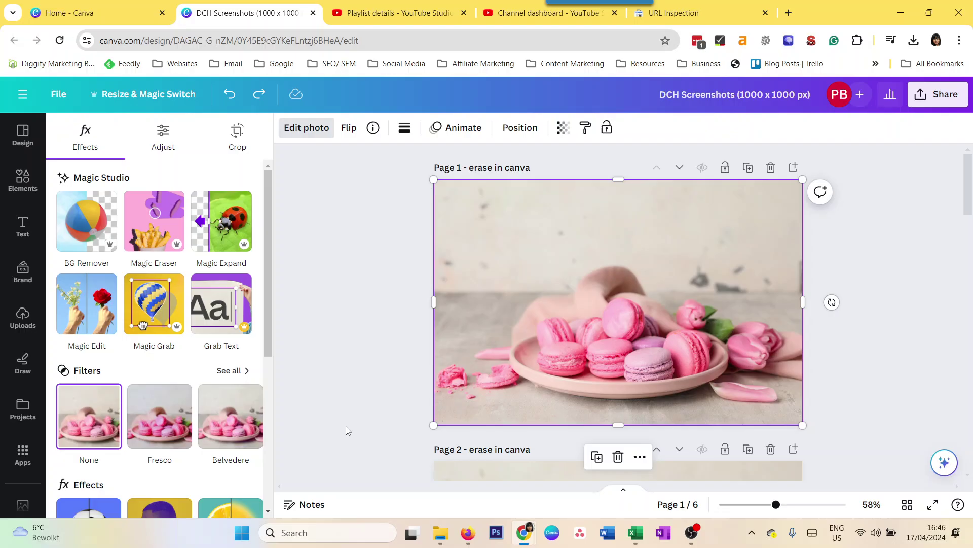
{"action": "left_click", "coordinate": [71, 223]}
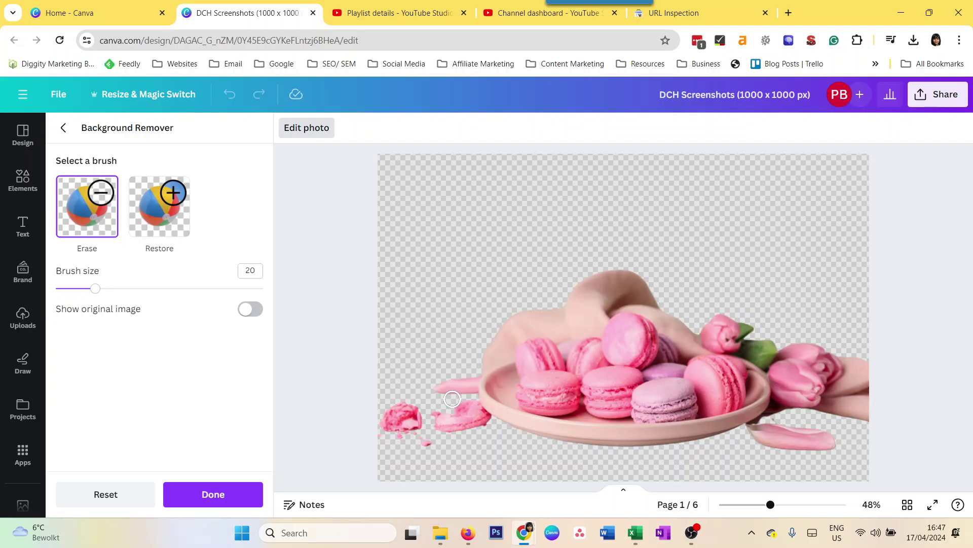
- Set the Restore brush to size 31, then undo a trial restore stroke near the macarons
{"action": "left_click", "coordinate": [159, 207]}
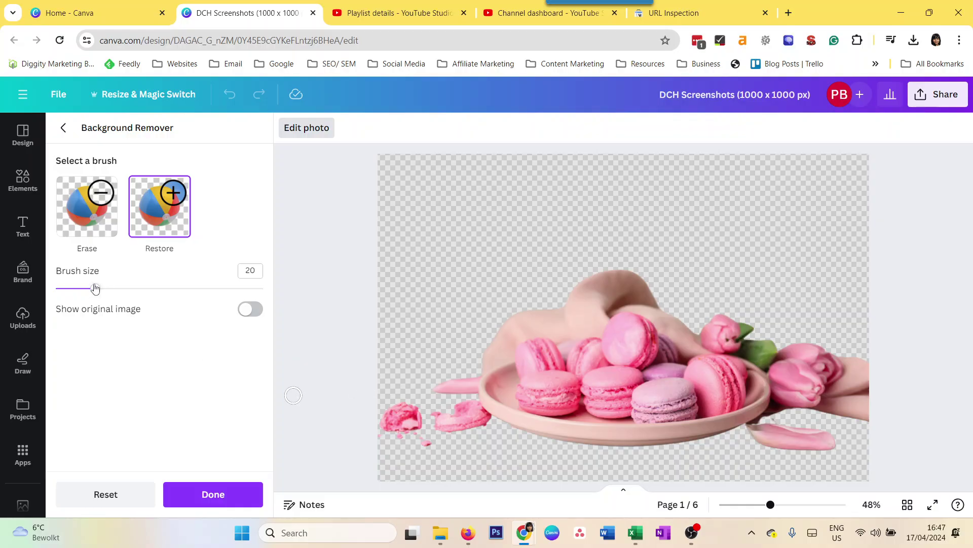
{"action": "left_click_drag", "start_coordinate": [95, 288], "coordinate": [119, 289]}
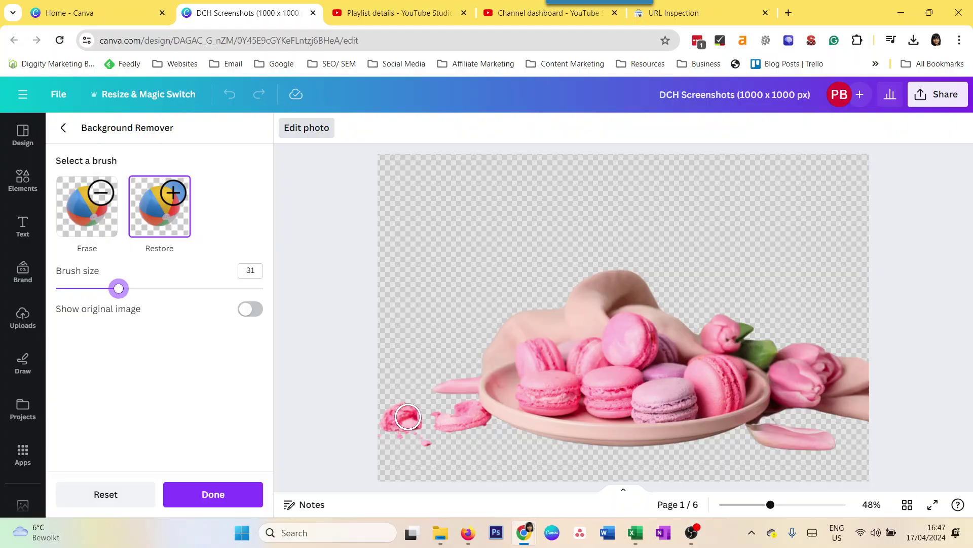
{"action": "left_click_drag", "start_coordinate": [396, 403], "coordinate": [445, 390]}
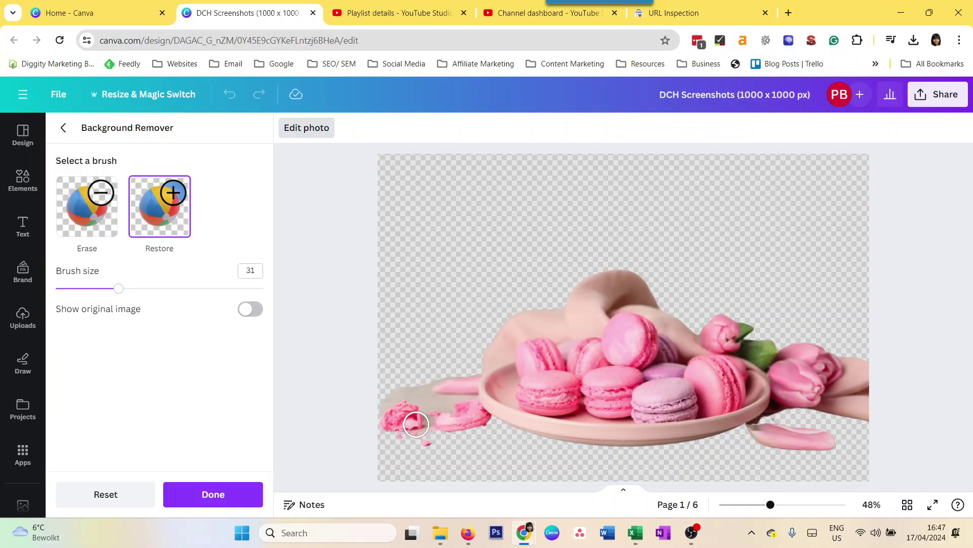
{"action": "mouse_move", "coordinate": [415, 424]}
{"action": "left_mouse_down"}
{"action": "mouse_move", "coordinate": [395, 430]}
{"action": "mouse_move", "coordinate": [520, 423]}
{"action": "mouse_move", "coordinate": [492, 425]}
{"action": "left_mouse_up"}
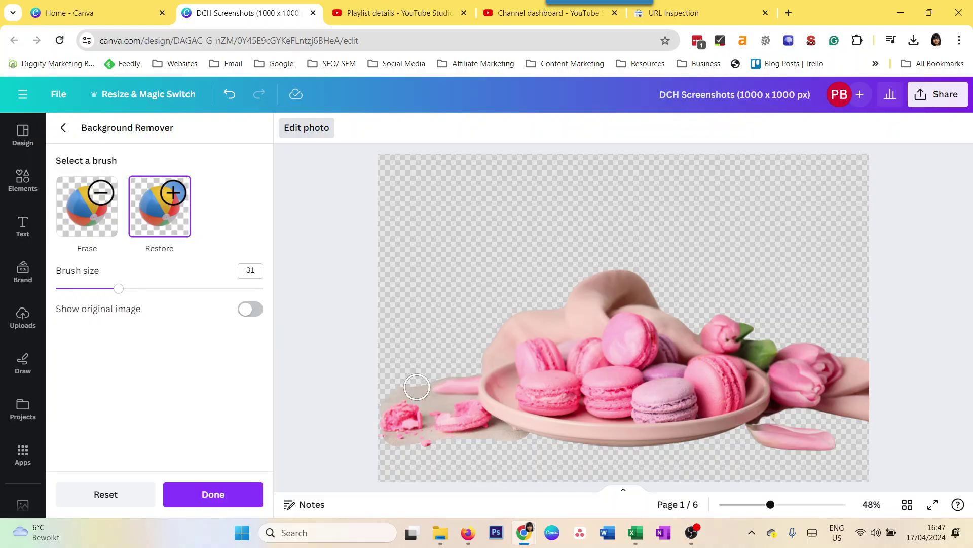
{"action": "key", "text": "ctrl+z"}
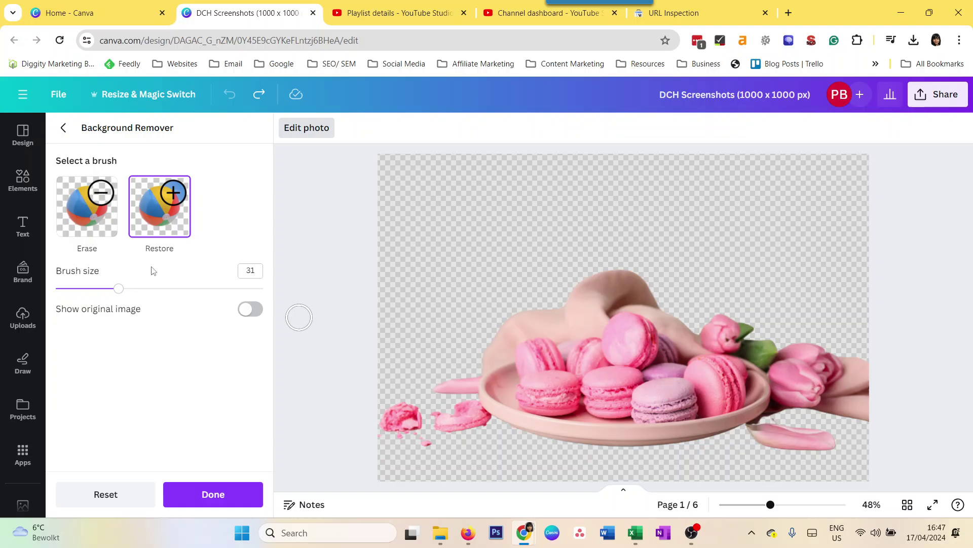
- With the Erase brush, wipe the petal shadow, both broken macaron pieces and leftover pink crumbs
{"action": "left_click", "coordinate": [87, 217]}
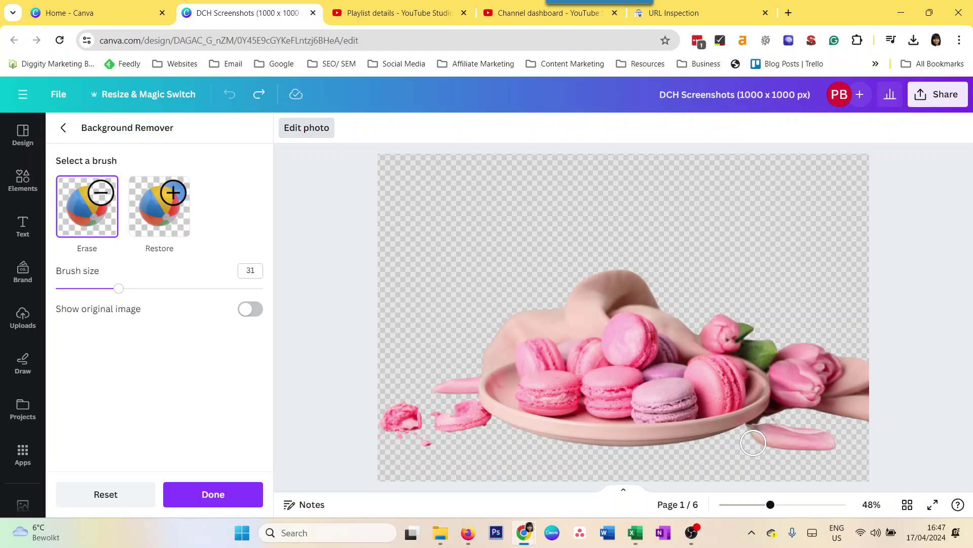
{"action": "mouse_move", "coordinate": [747, 436]}
{"action": "left_mouse_down"}
{"action": "mouse_move", "coordinate": [821, 426]}
{"action": "mouse_move", "coordinate": [869, 445]}
{"action": "mouse_move", "coordinate": [770, 448]}
{"action": "left_mouse_up"}
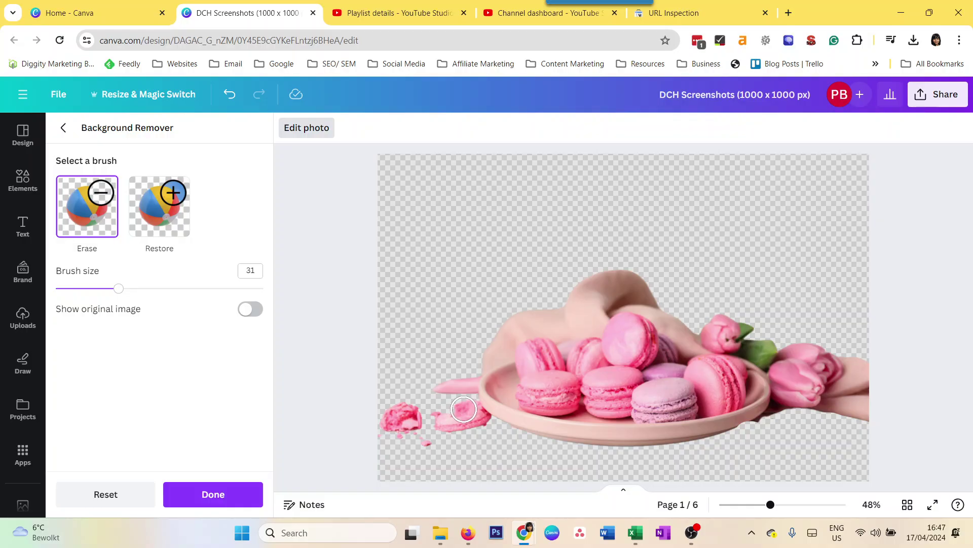
{"action": "left_click_drag", "start_coordinate": [464, 409], "coordinate": [474, 418]}
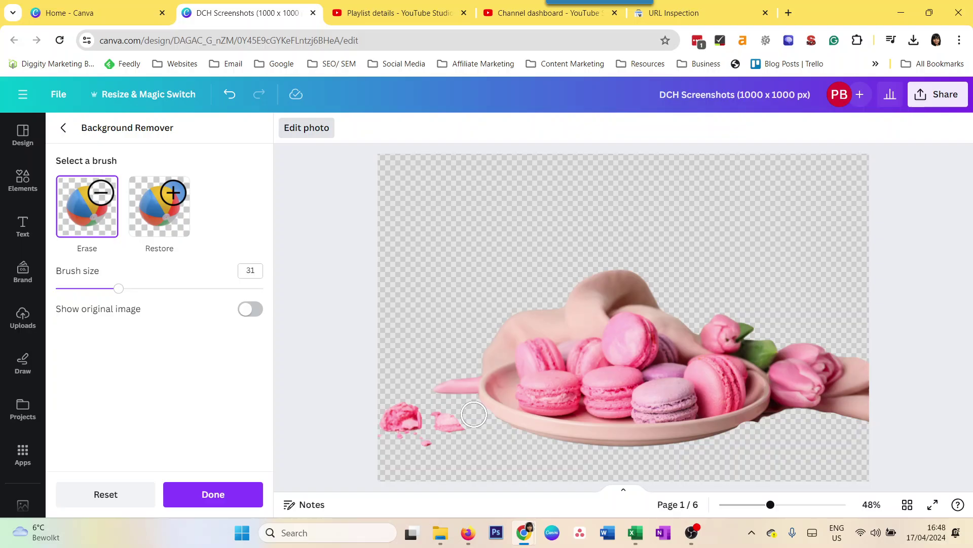
{"action": "left_click_drag", "start_coordinate": [474, 415], "coordinate": [373, 400]}
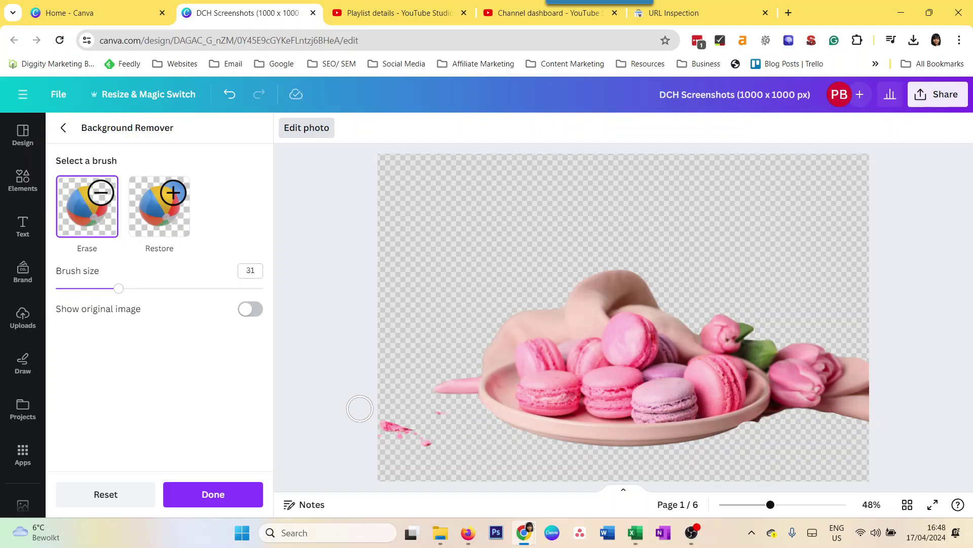
{"action": "left_click_drag", "start_coordinate": [360, 409], "coordinate": [395, 434]}
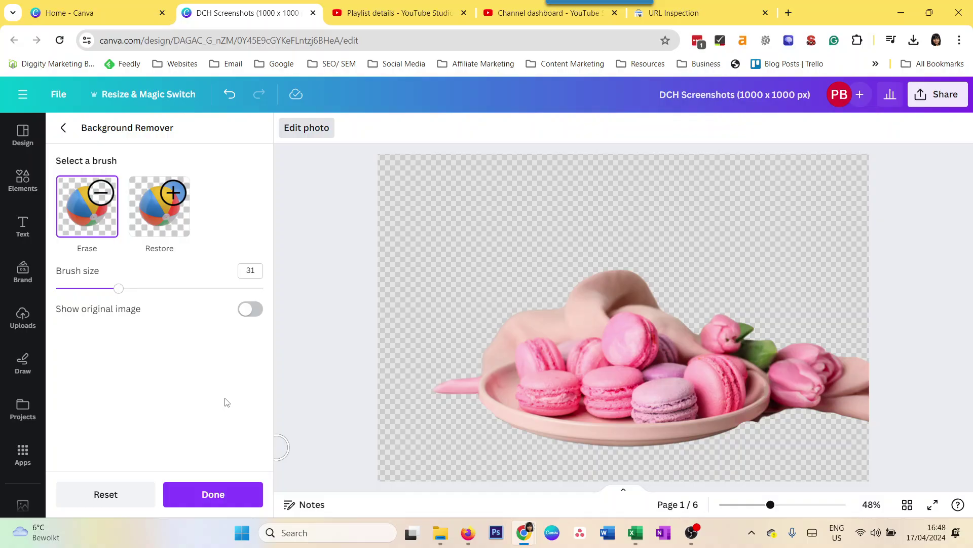
- Reset all Background Remover edits and confirm, restoring the photo's original backdrop
{"action": "left_click", "coordinate": [107, 494]}
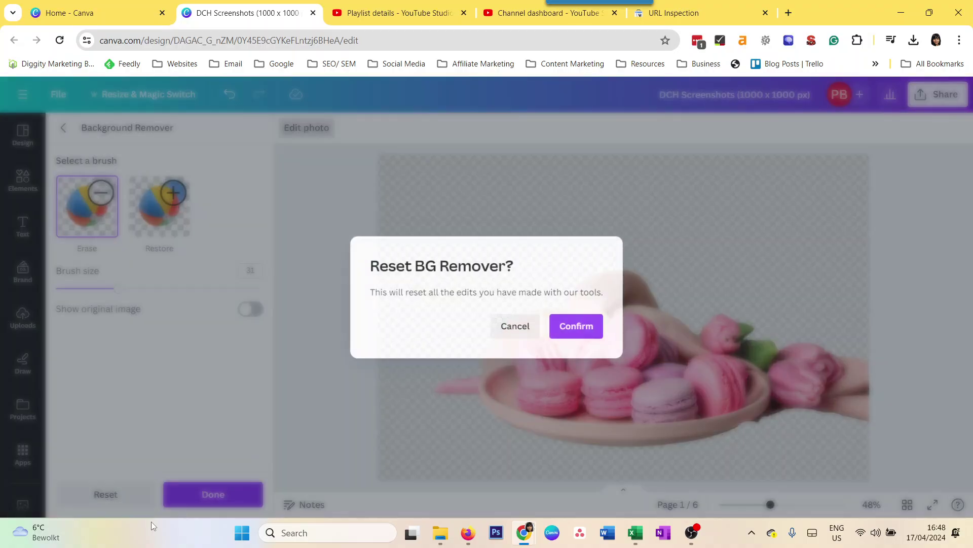
{"action": "left_click", "coordinate": [590, 330]}
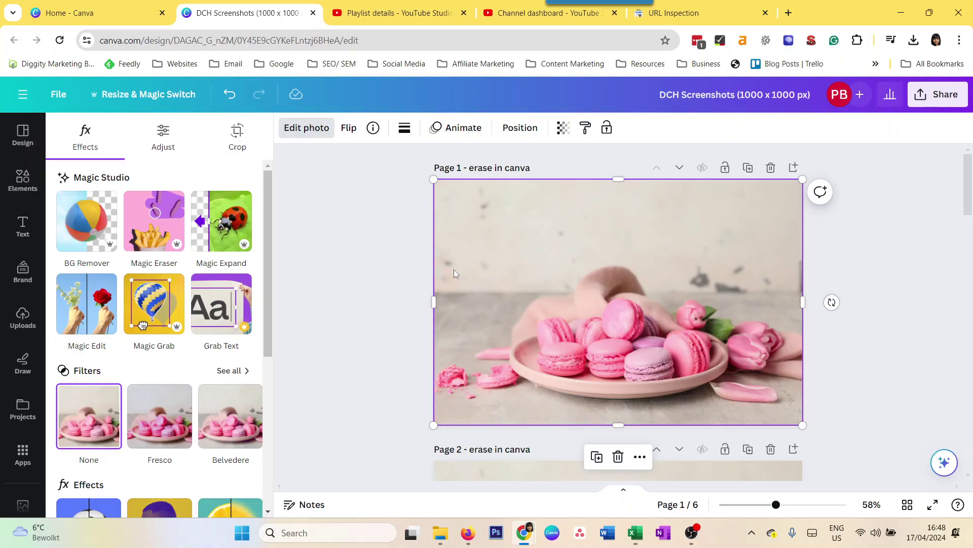
- Scroll to Page 2 and put the macaron photo into crop mode
{"action": "scroll", "coordinate": [455, 269], "scroll_direction": "down", "scroll_amount": 3}
{"action": "left_click", "coordinate": [533, 391]}
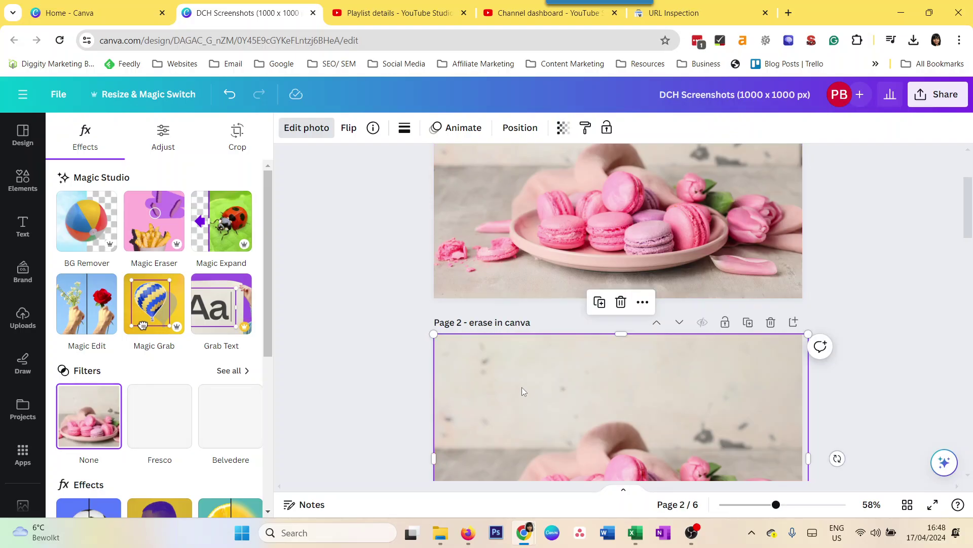
{"action": "double_click", "coordinate": [524, 391]}
{"action": "scroll", "coordinate": [674, 300], "scroll_direction": "down", "scroll_amount": 1}
{"action": "scroll", "coordinate": [675, 301], "scroll_direction": "down", "scroll_amount": 2}
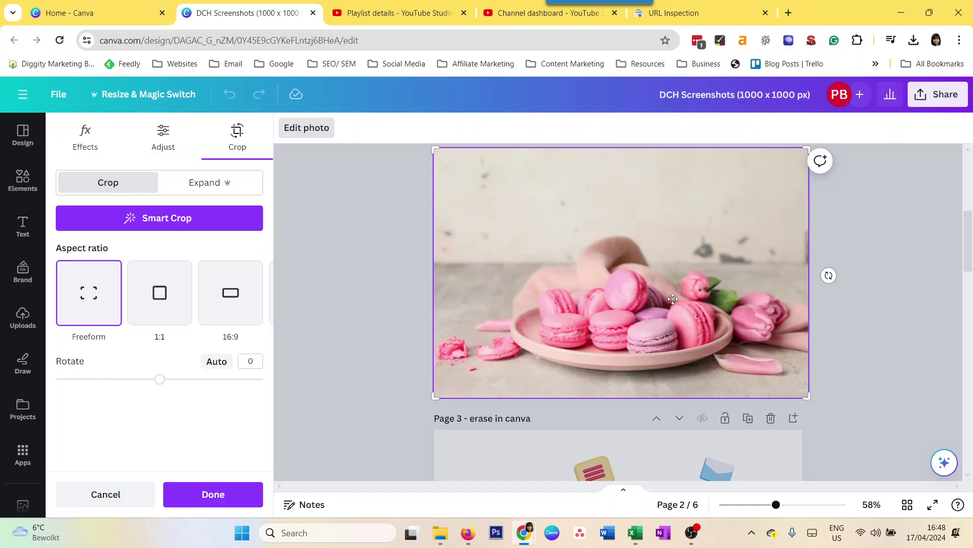
{"action": "scroll", "coordinate": [648, 254], "scroll_direction": "up", "scroll_amount": 1}
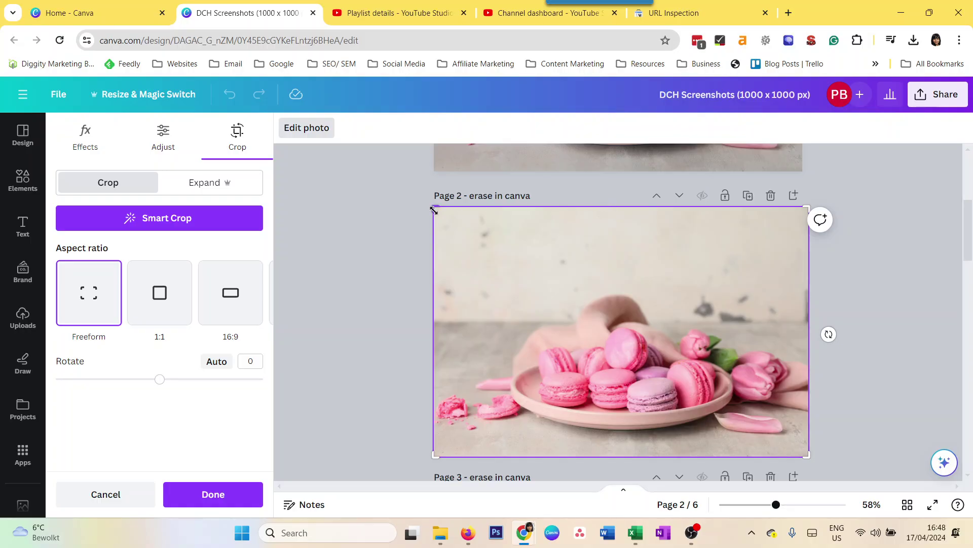
- Trim the photo's top, bottom and left, apply the crop, then undo it
{"action": "left_click_drag", "start_coordinate": [431, 213], "coordinate": [424, 280]}
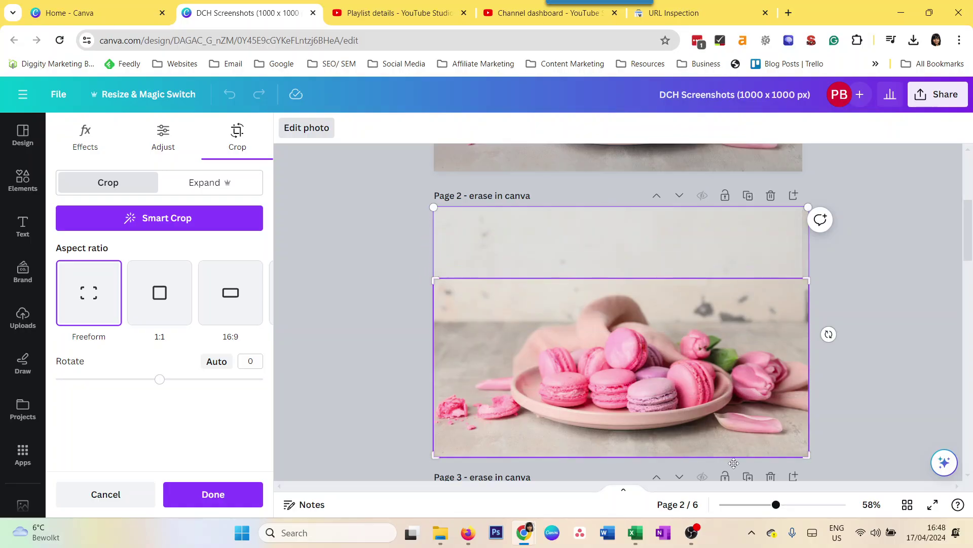
{"action": "left_click_drag", "start_coordinate": [806, 455], "coordinate": [810, 436]}
{"action": "left_click_drag", "start_coordinate": [434, 280], "coordinate": [474, 283]}
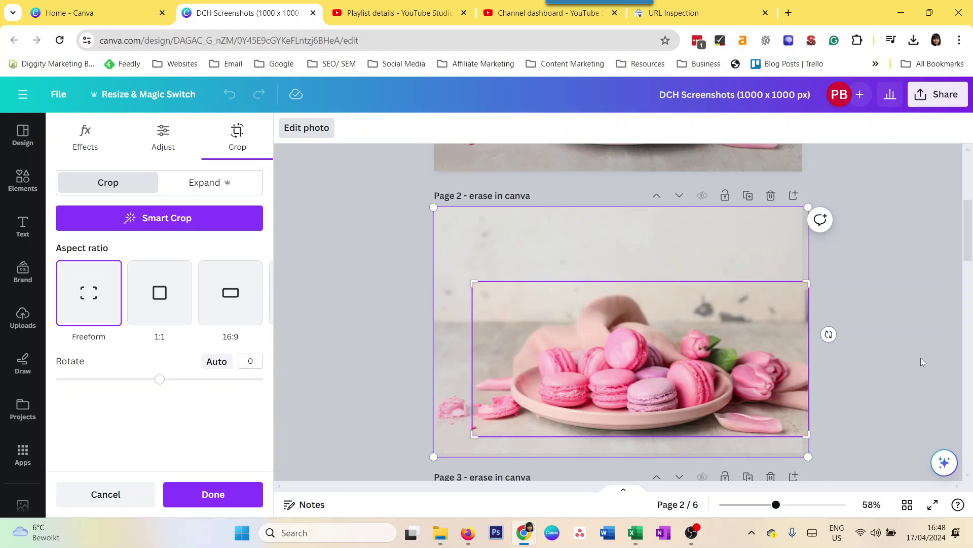
{"action": "left_click", "coordinate": [870, 308]}
{"action": "left_click", "coordinate": [816, 259]}
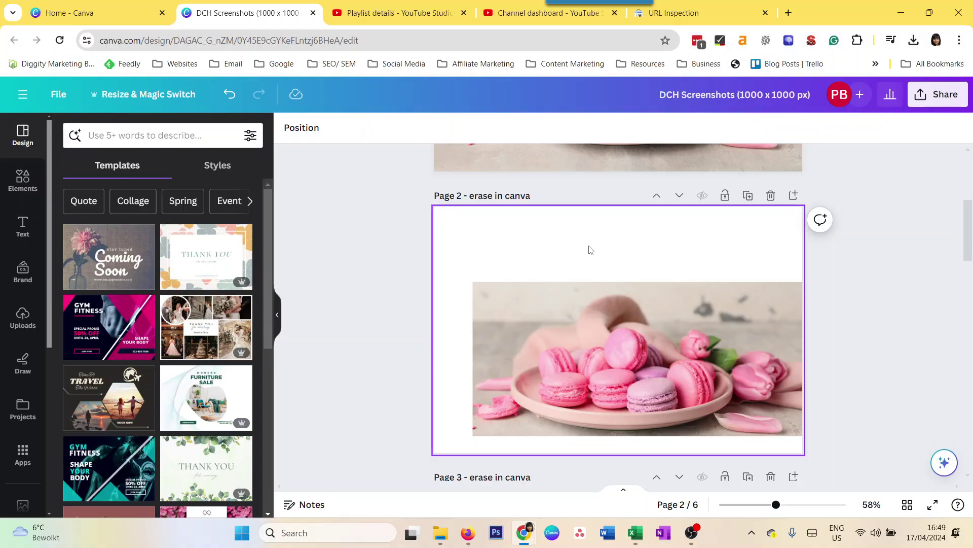
{"action": "key", "text": "ctrl+z"}
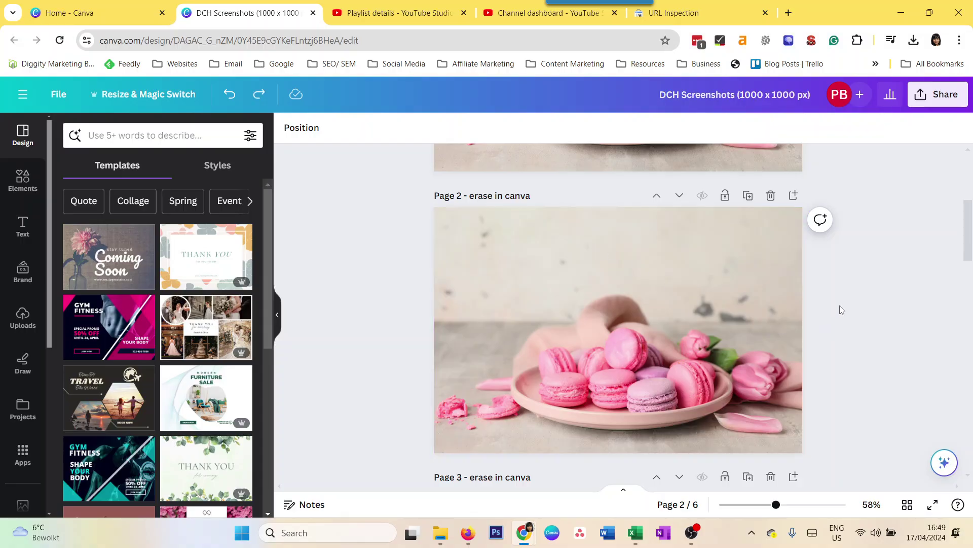
- Select the Page 3 megaphone image, review its Edit photo options, then show the Elements library
{"action": "scroll", "coordinate": [555, 318], "scroll_direction": "down", "scroll_amount": 4}
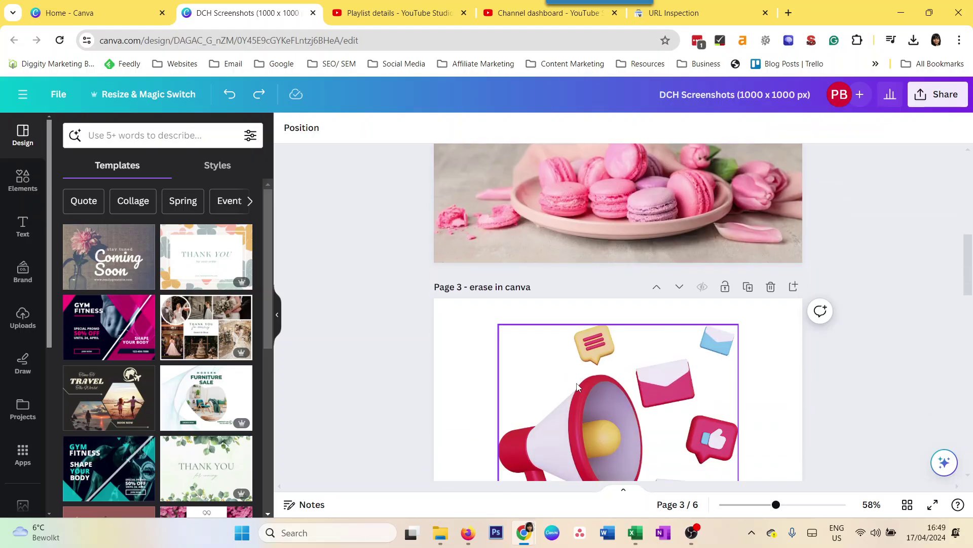
{"action": "left_click", "coordinate": [575, 417]}
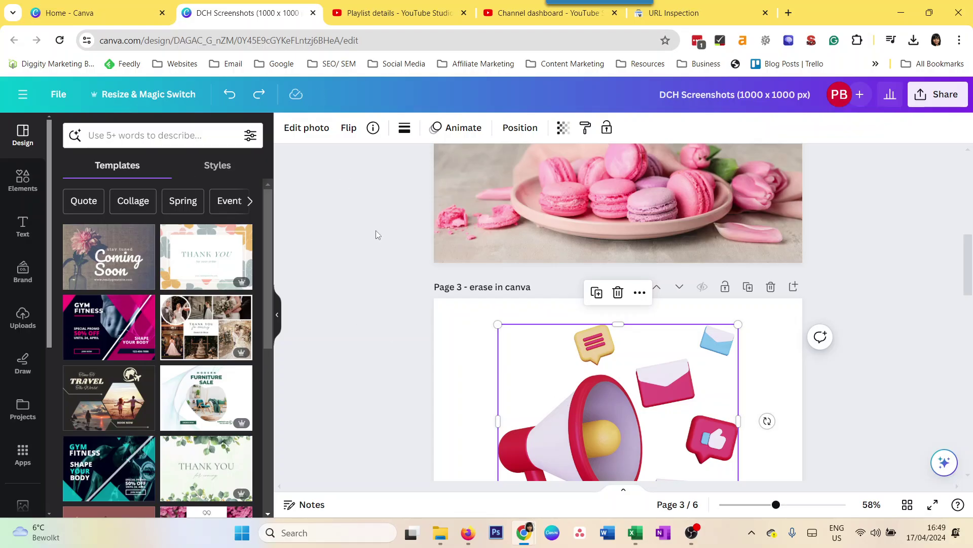
{"action": "scroll", "coordinate": [567, 406], "scroll_direction": "down", "scroll_amount": 1}
{"action": "scroll", "coordinate": [567, 405], "scroll_direction": "down", "scroll_amount": 3}
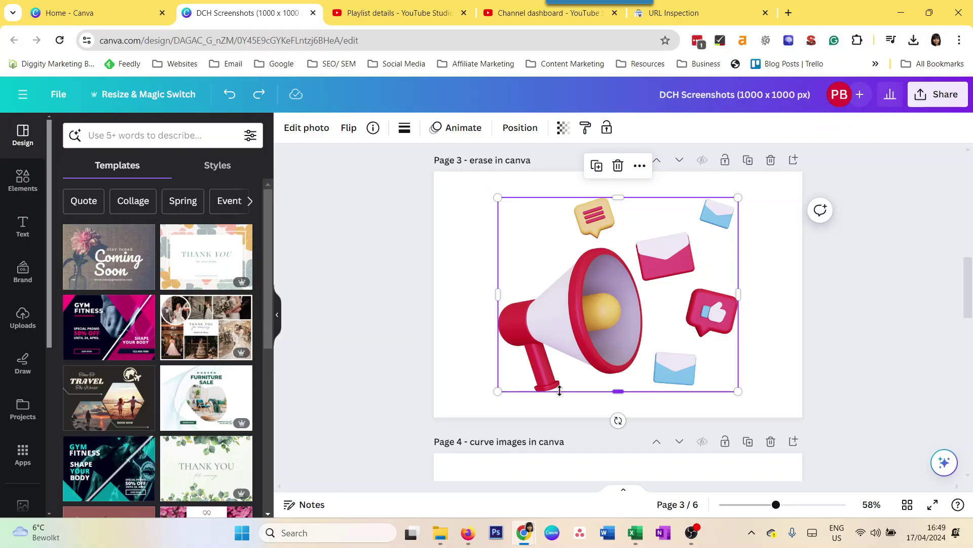
{"action": "left_click", "coordinate": [314, 136]}
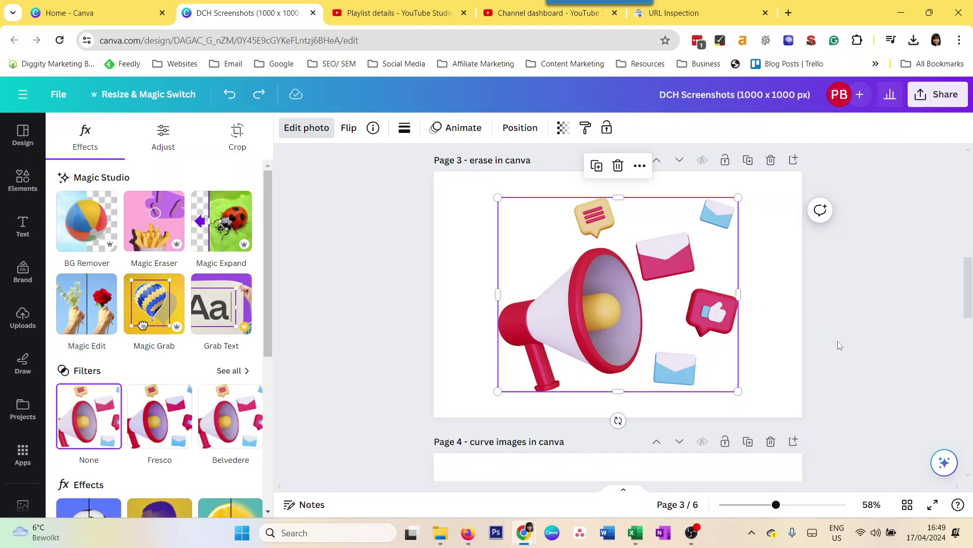
{"action": "left_click", "coordinate": [22, 134]}
{"action": "left_click", "coordinate": [23, 180]}
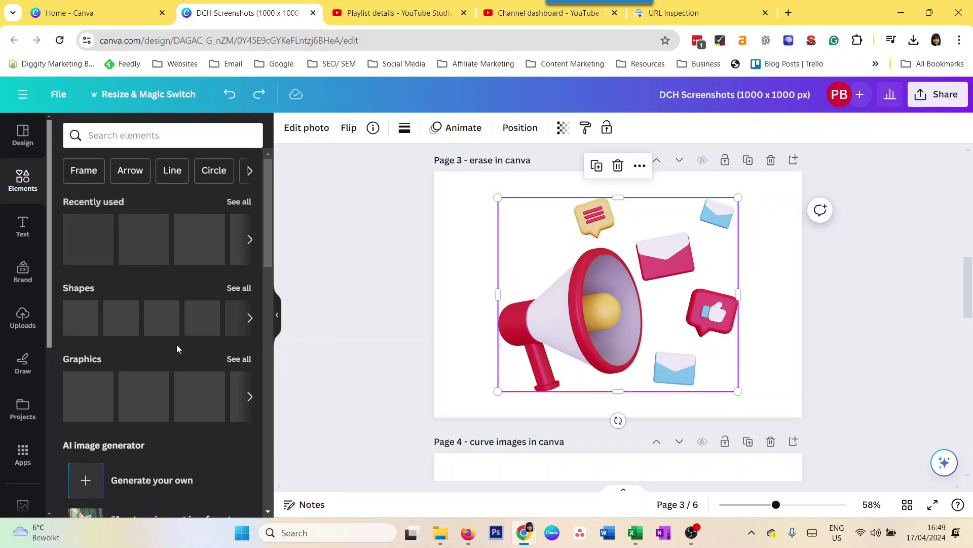
- Add the pink arrow from Graphics onto the megaphone and make its outline white
{"action": "left_click", "coordinate": [238, 359]}
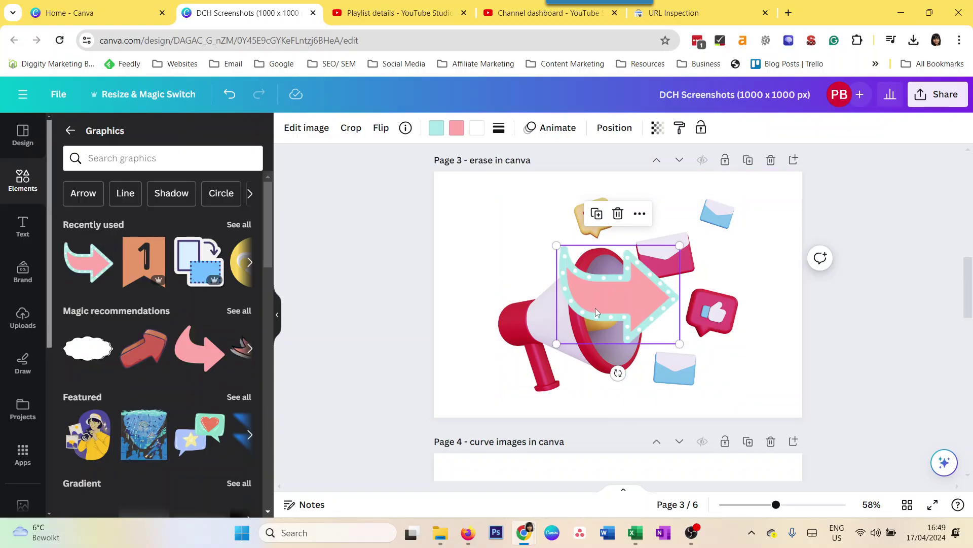
{"action": "left_click_drag", "start_coordinate": [580, 312], "coordinate": [533, 324]}
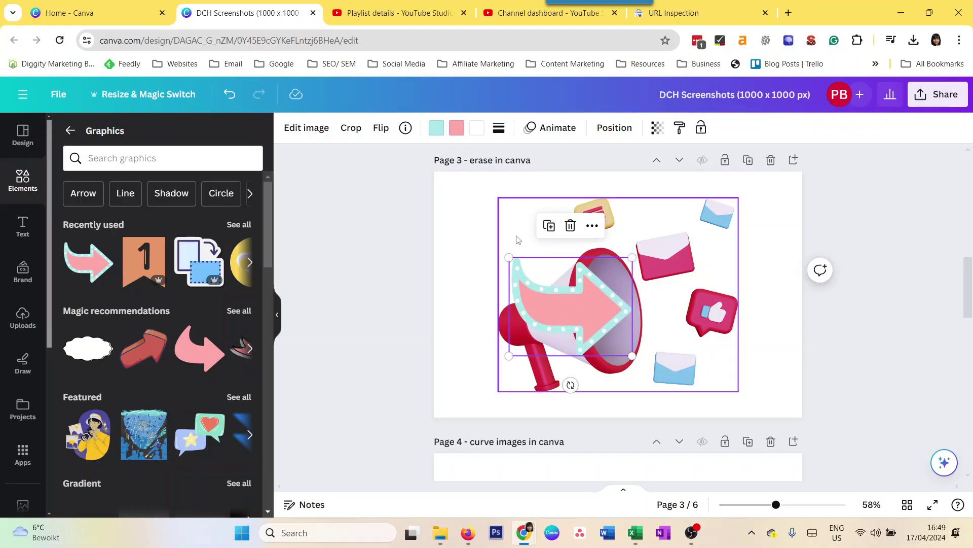
{"action": "left_click", "coordinate": [436, 128]}
{"action": "left_click", "coordinate": [69, 239]}
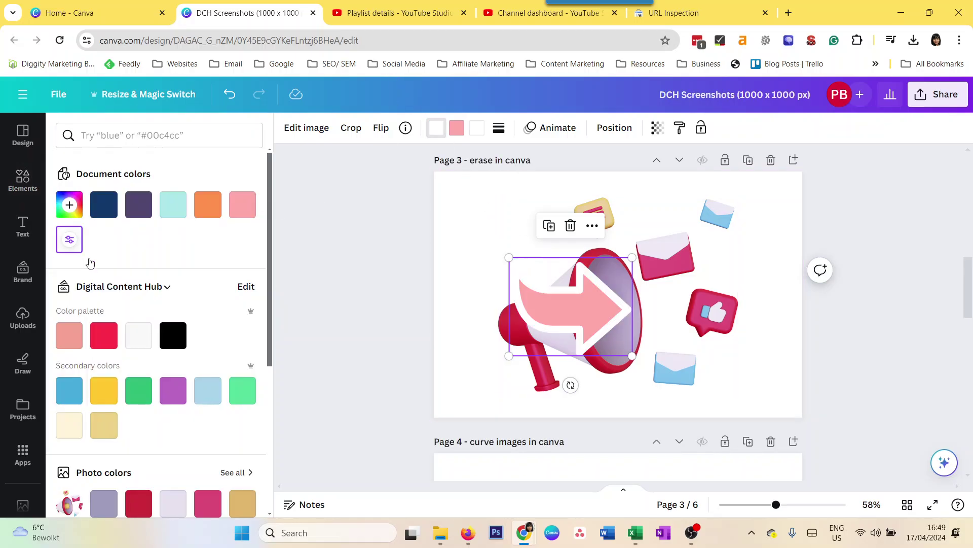
- Move the pink arrow to the page's top-left corner
{"action": "left_click_drag", "start_coordinate": [525, 319], "coordinate": [459, 239]}
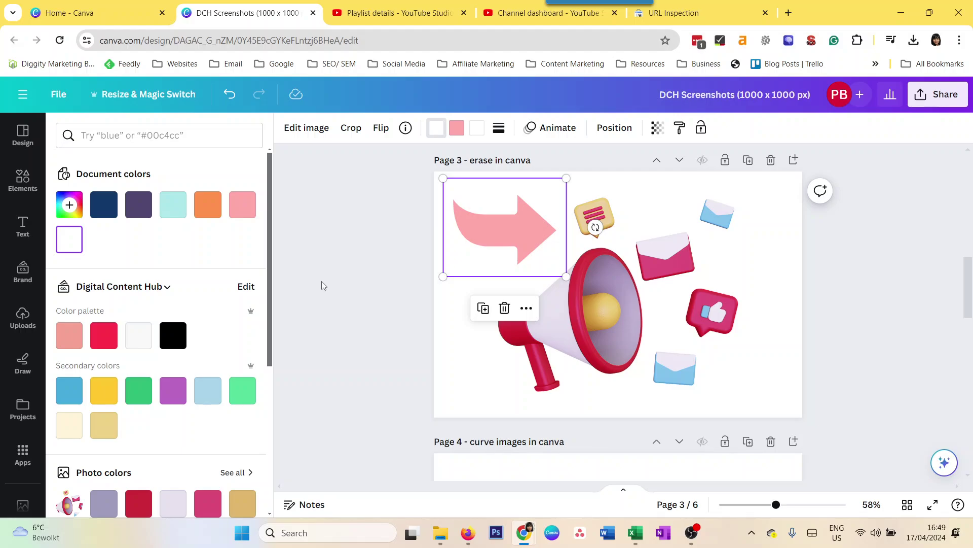
{"action": "key", "text": "ctrl+z"}
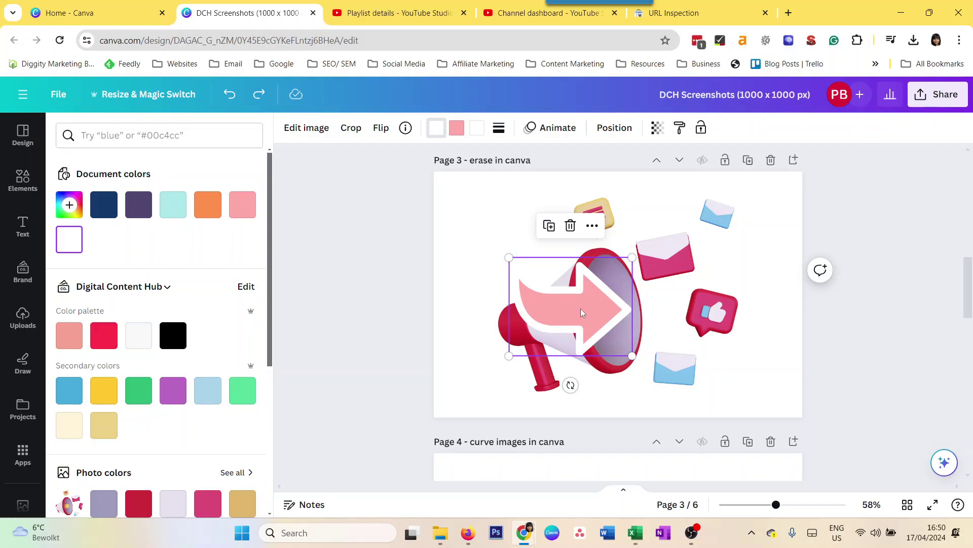
{"action": "left_click_drag", "start_coordinate": [581, 310], "coordinate": [521, 234]}
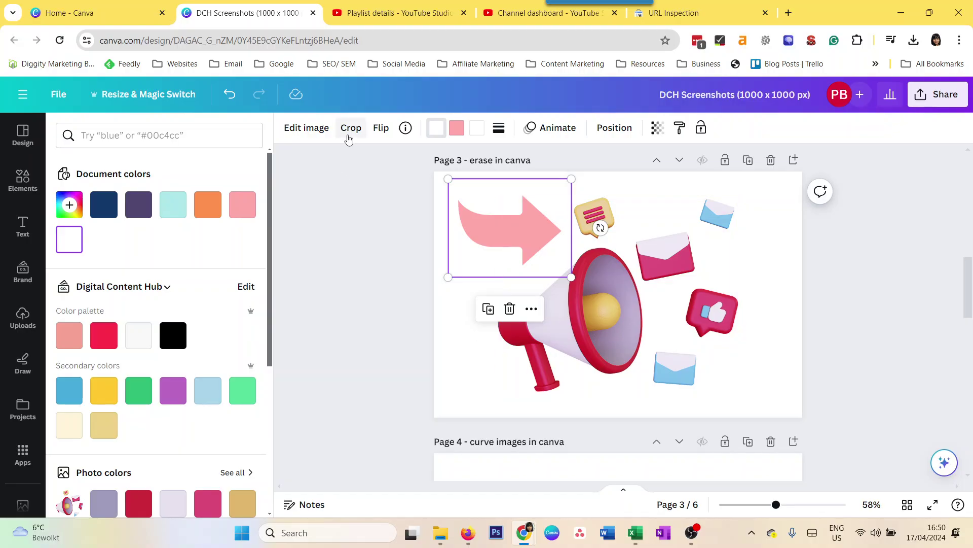
- Delete the pink arrow and deselect the megaphone image on Page 3
{"action": "key", "text": "Delete"}
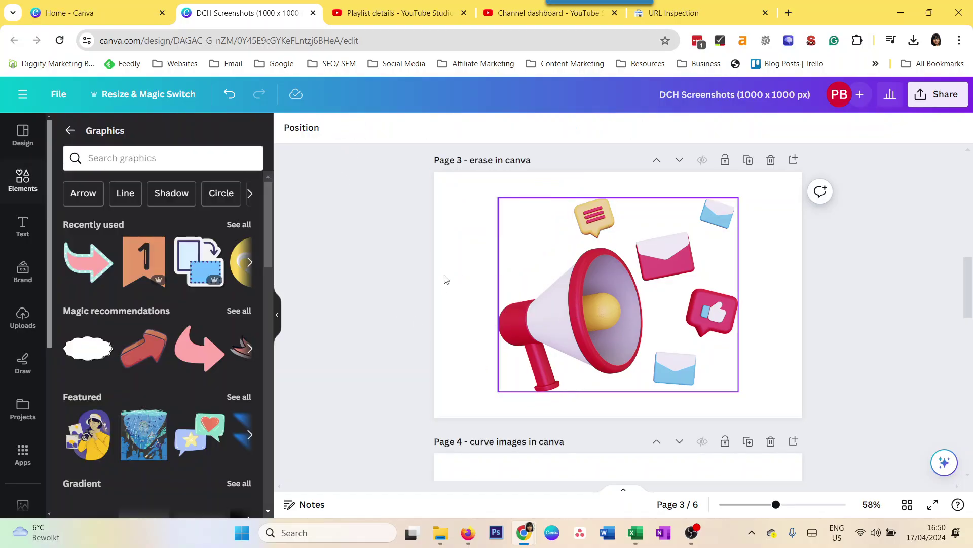
{"action": "left_click", "coordinate": [635, 315]}
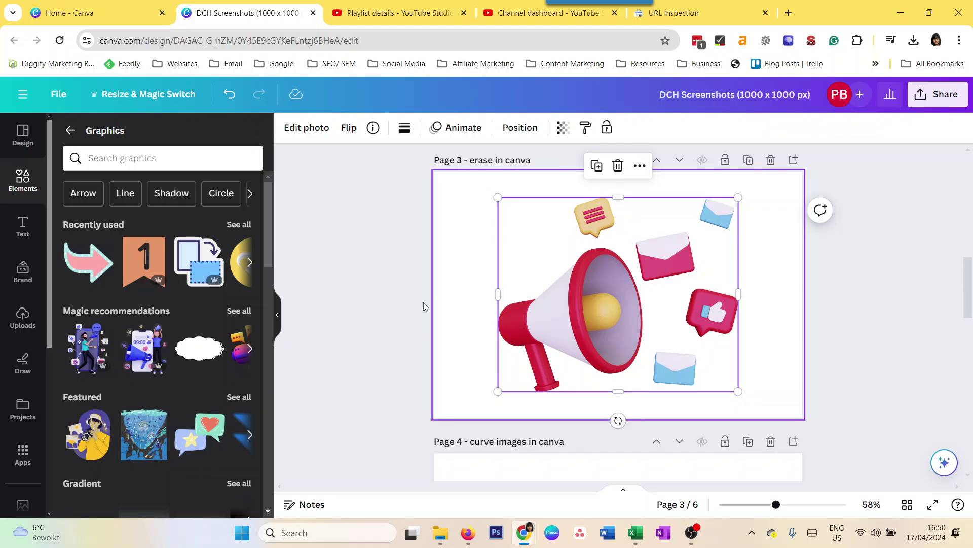
{"action": "left_click", "coordinate": [340, 295]}
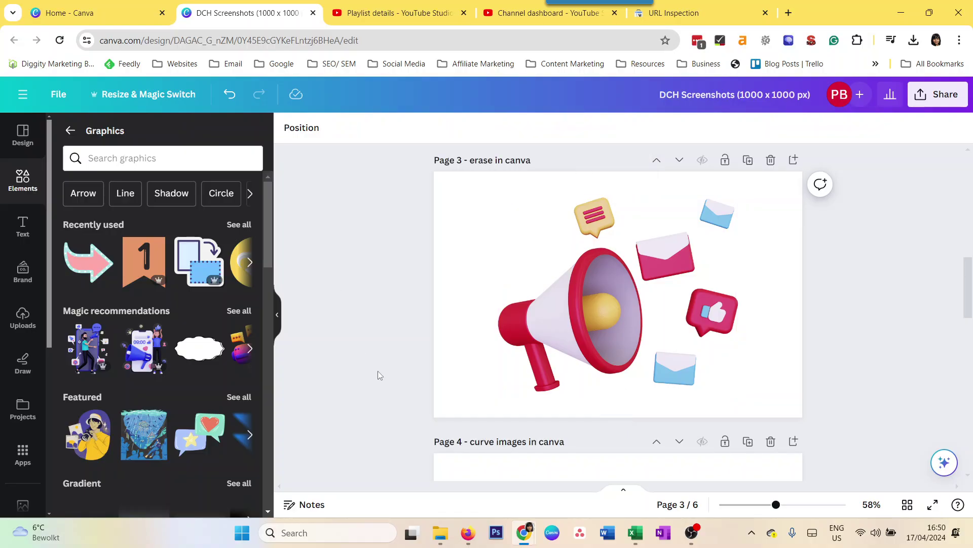
{"action": "scroll", "coordinate": [373, 351], "scroll_direction": "down", "scroll_amount": 5}
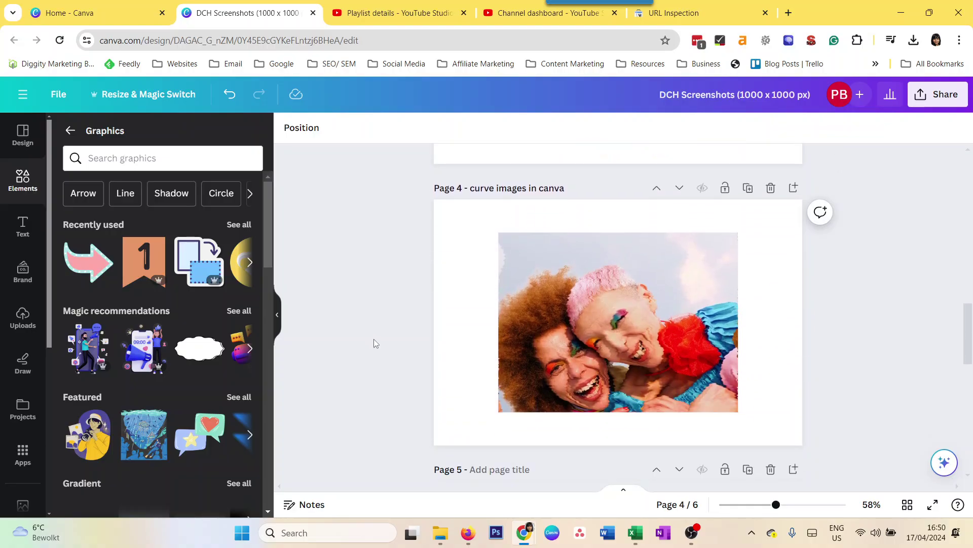
{"action": "scroll", "coordinate": [385, 318], "scroll_direction": "up", "scroll_amount": 5}
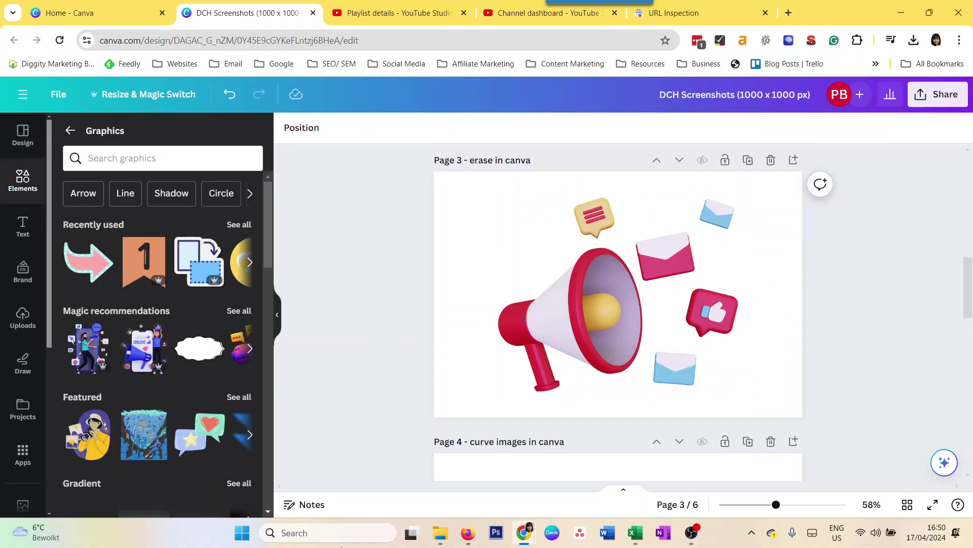
- Add blank page 4 and draw a red marker scribble across it
{"action": "left_click", "coordinate": [794, 161]}
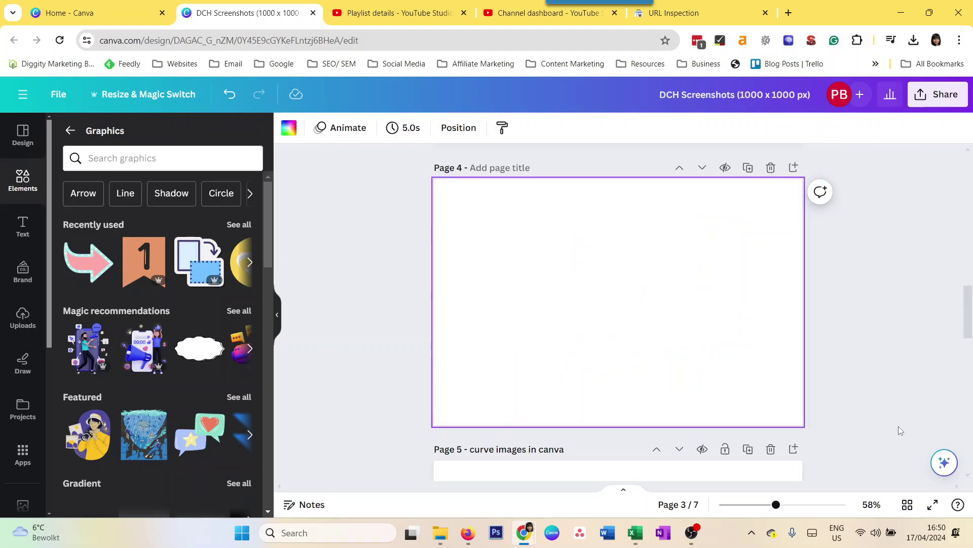
{"action": "left_click", "coordinate": [483, 347]}
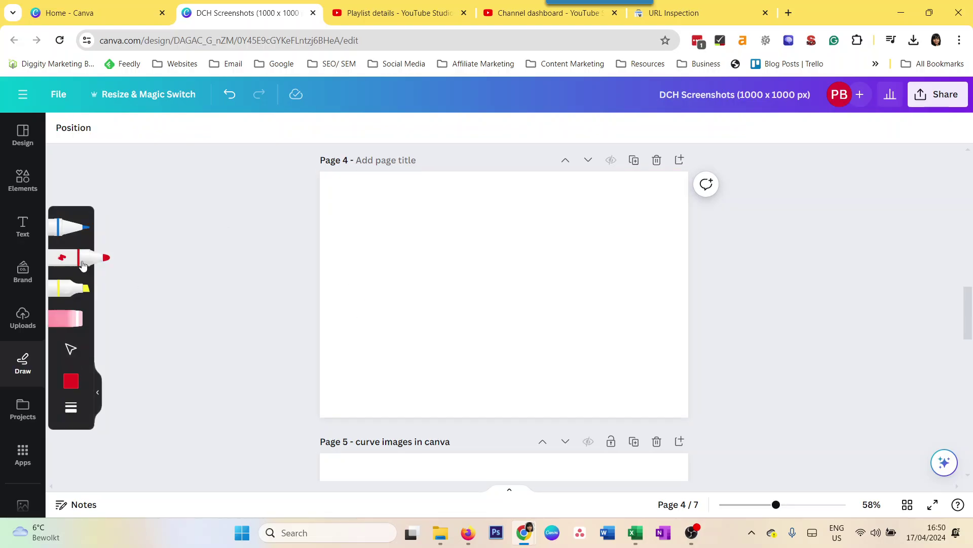
{"action": "left_click", "coordinate": [71, 349]}
{"action": "mouse_move", "coordinate": [345, 349]}
{"action": "left_mouse_down"}
{"action": "mouse_move", "coordinate": [420, 244]}
{"action": "mouse_move", "coordinate": [488, 293]}
{"action": "left_mouse_up"}
{"action": "left_click", "coordinate": [93, 259]}
{"action": "mouse_move", "coordinate": [370, 346]}
{"action": "left_mouse_down"}
{"action": "mouse_move", "coordinate": [387, 262]}
{"action": "mouse_move", "coordinate": [503, 317]}
{"action": "mouse_move", "coordinate": [555, 232]}
{"action": "mouse_move", "coordinate": [577, 321]}
{"action": "mouse_move", "coordinate": [643, 281]}
{"action": "mouse_move", "coordinate": [451, 296]}
{"action": "mouse_move", "coordinate": [382, 343]}
{"action": "mouse_move", "coordinate": [412, 330]}
{"action": "mouse_move", "coordinate": [623, 344]}
{"action": "mouse_move", "coordinate": [624, 329]}
{"action": "mouse_move", "coordinate": [382, 382]}
{"action": "mouse_move", "coordinate": [352, 223]}
{"action": "mouse_move", "coordinate": [449, 264]}
{"action": "mouse_move", "coordinate": [469, 228]}
{"action": "left_mouse_up"}
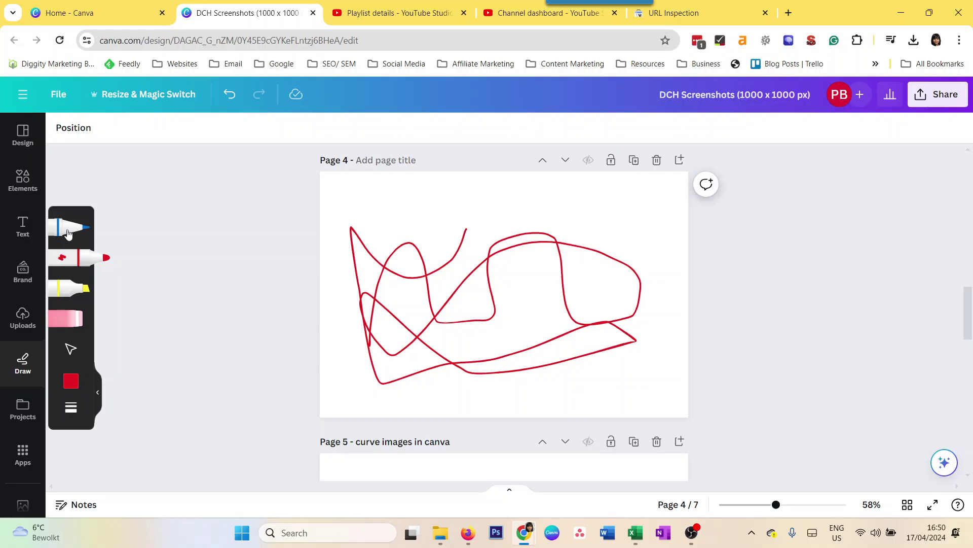
- Draw a blue wavy line along the top and a yellow highlighter zigzag
{"action": "left_click", "coordinate": [69, 226]}
{"action": "mouse_move", "coordinate": [360, 203]}
{"action": "left_mouse_down"}
{"action": "mouse_move", "coordinate": [472, 207]}
{"action": "mouse_move", "coordinate": [550, 197]}
{"action": "mouse_move", "coordinate": [638, 208]}
{"action": "left_mouse_up"}
{"action": "left_click", "coordinate": [72, 292]}
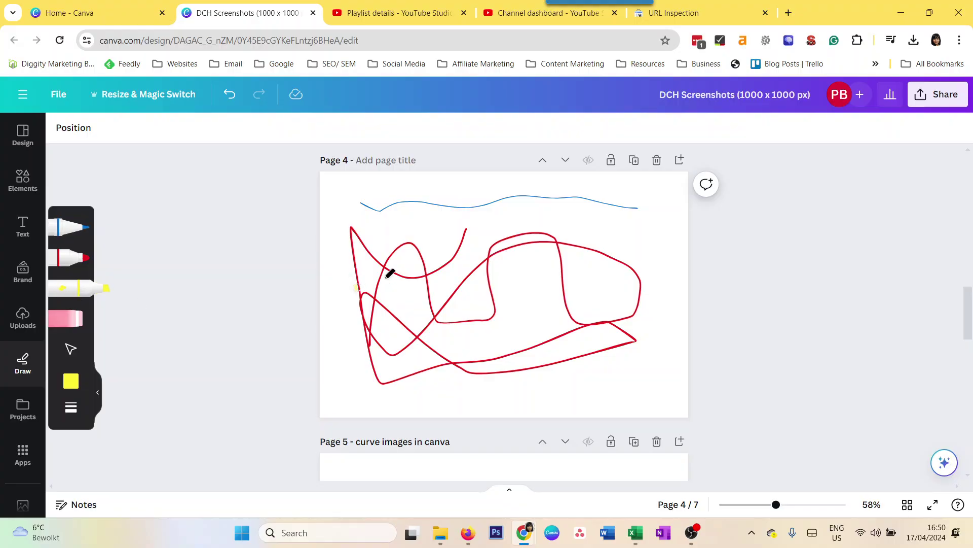
{"action": "mouse_move", "coordinate": [391, 273]}
{"action": "left_mouse_down"}
{"action": "mouse_move", "coordinate": [559, 242]}
{"action": "mouse_move", "coordinate": [309, 339]}
{"action": "mouse_move", "coordinate": [504, 272]}
{"action": "mouse_move", "coordinate": [396, 343]}
{"action": "mouse_move", "coordinate": [482, 347]}
{"action": "mouse_move", "coordinate": [578, 315]}
{"action": "mouse_move", "coordinate": [529, 362]}
{"action": "mouse_move", "coordinate": [609, 342]}
{"action": "mouse_move", "coordinate": [594, 356]}
{"action": "left_mouse_up"}
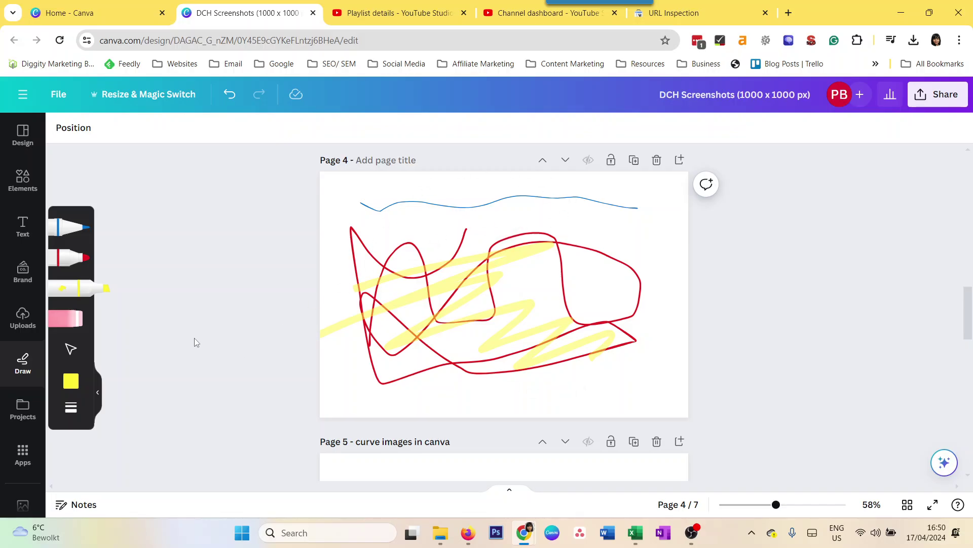
- Erase the blue top line and yellow highlighter strokes, then undo the last erase
{"action": "left_click", "coordinate": [84, 324]}
{"action": "left_click", "coordinate": [363, 202]}
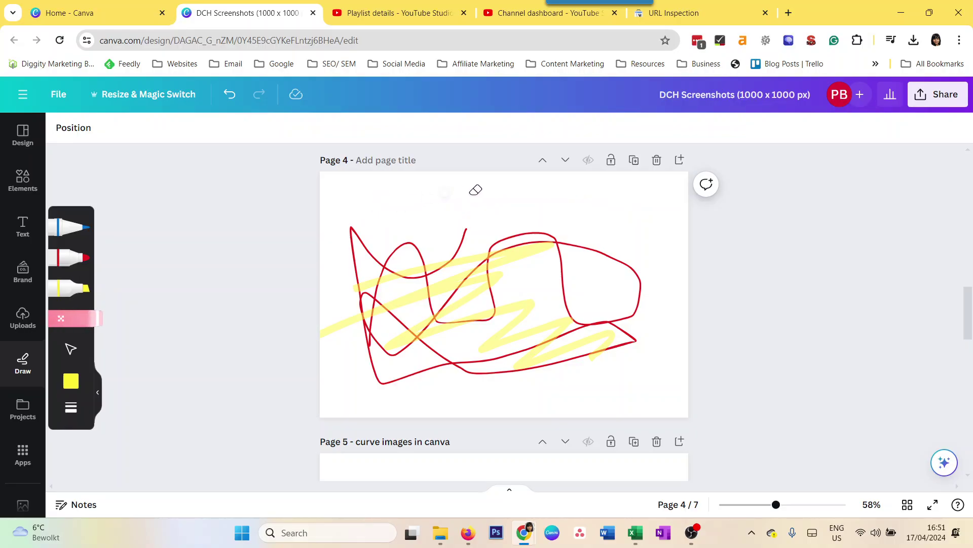
{"action": "mouse_move", "coordinate": [522, 189]}
{"action": "left_mouse_down"}
{"action": "mouse_move", "coordinate": [420, 281]}
{"action": "mouse_move", "coordinate": [341, 324]}
{"action": "mouse_move", "coordinate": [347, 314]}
{"action": "mouse_move", "coordinate": [465, 341]}
{"action": "mouse_move", "coordinate": [469, 230]}
{"action": "left_mouse_up"}
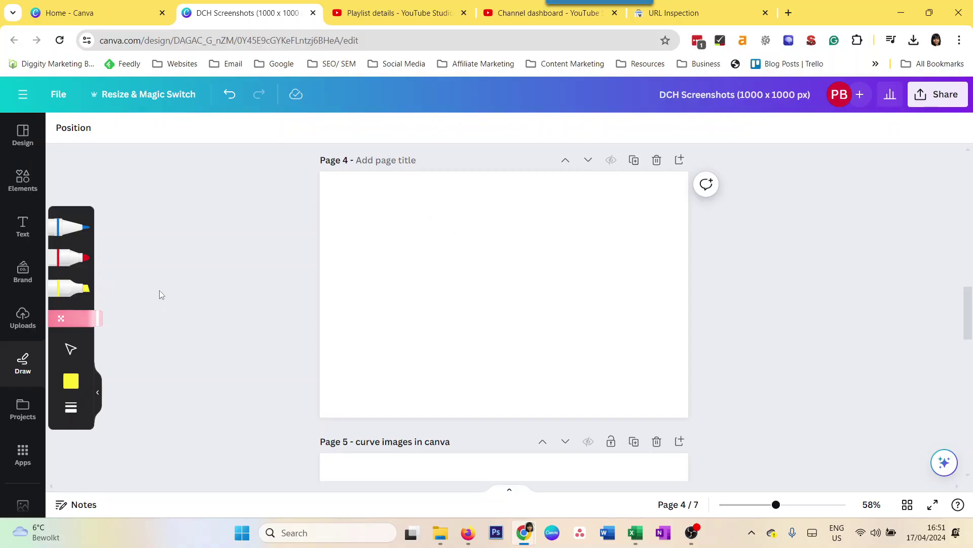
{"action": "key", "text": "ctrl+z"}
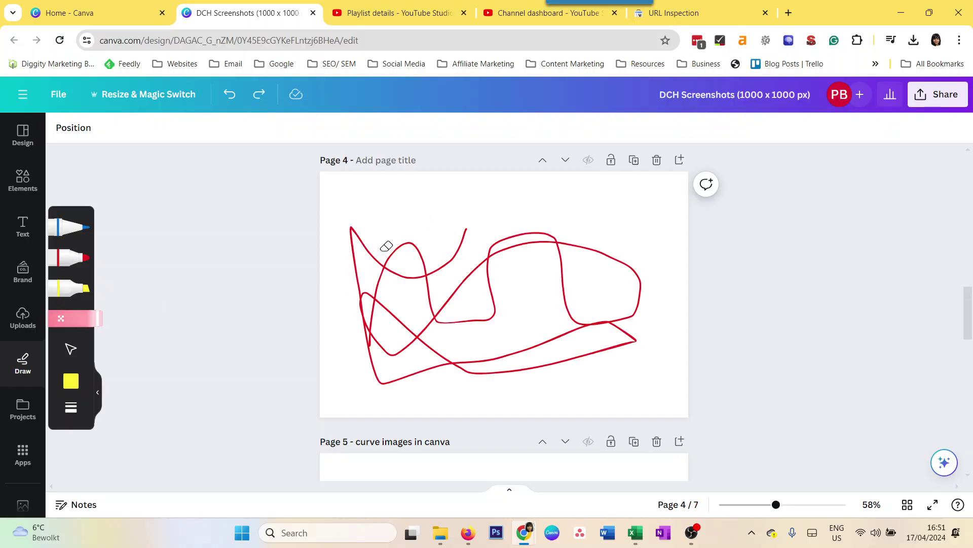
- Draw a small red loop, then erase it and the whole red scribble
{"action": "left_click", "coordinate": [68, 257]}
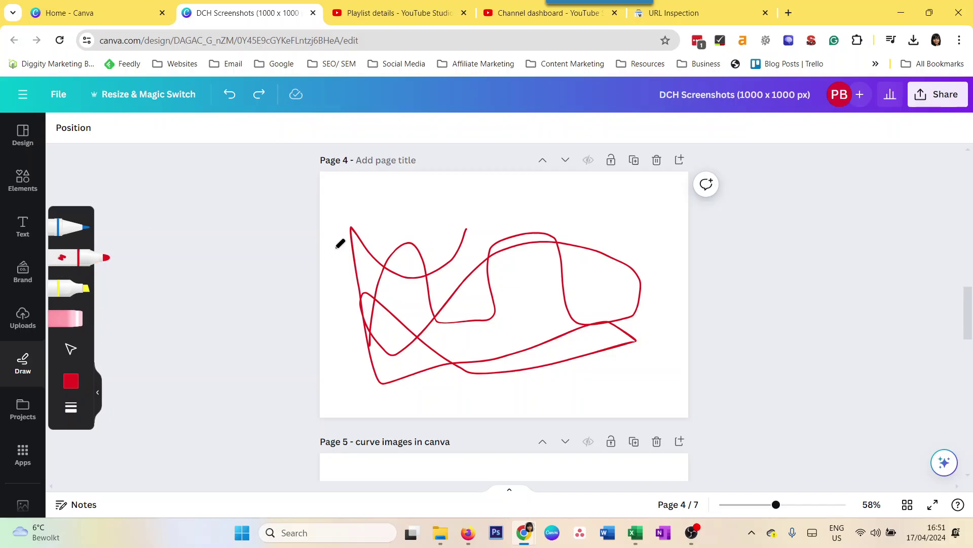
{"action": "mouse_move", "coordinate": [416, 196]}
{"action": "left_mouse_down"}
{"action": "mouse_move", "coordinate": [392, 199]}
{"action": "mouse_move", "coordinate": [415, 218]}
{"action": "mouse_move", "coordinate": [425, 196]}
{"action": "mouse_move", "coordinate": [402, 199]}
{"action": "mouse_move", "coordinate": [459, 197]}
{"action": "mouse_move", "coordinate": [452, 220]}
{"action": "mouse_move", "coordinate": [410, 199]}
{"action": "left_mouse_up"}
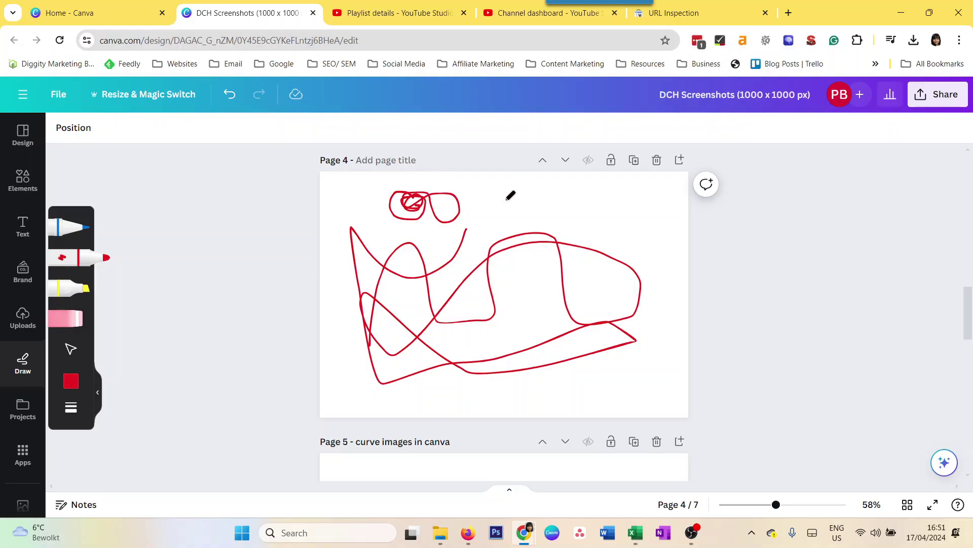
{"action": "left_click", "coordinate": [84, 325]}
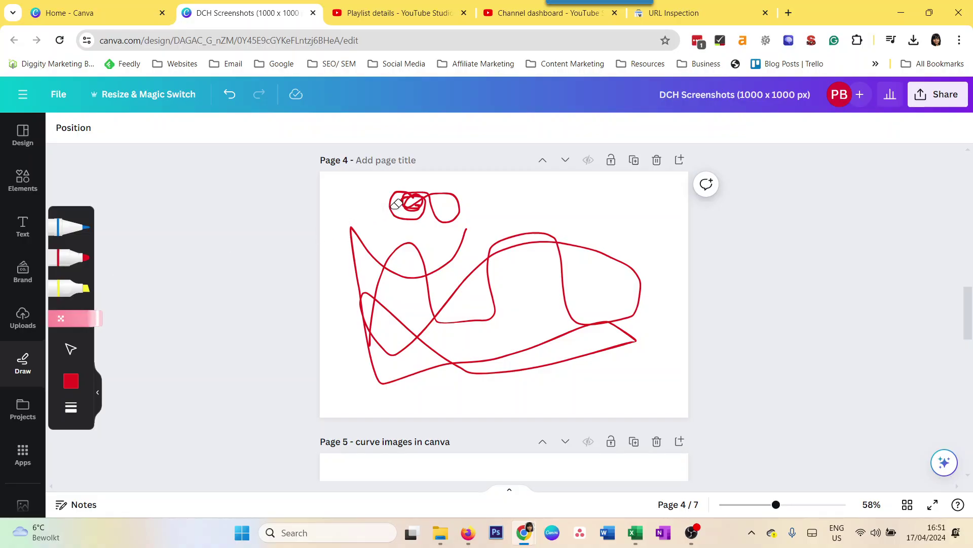
{"action": "left_click_drag", "start_coordinate": [404, 197], "coordinate": [433, 193]}
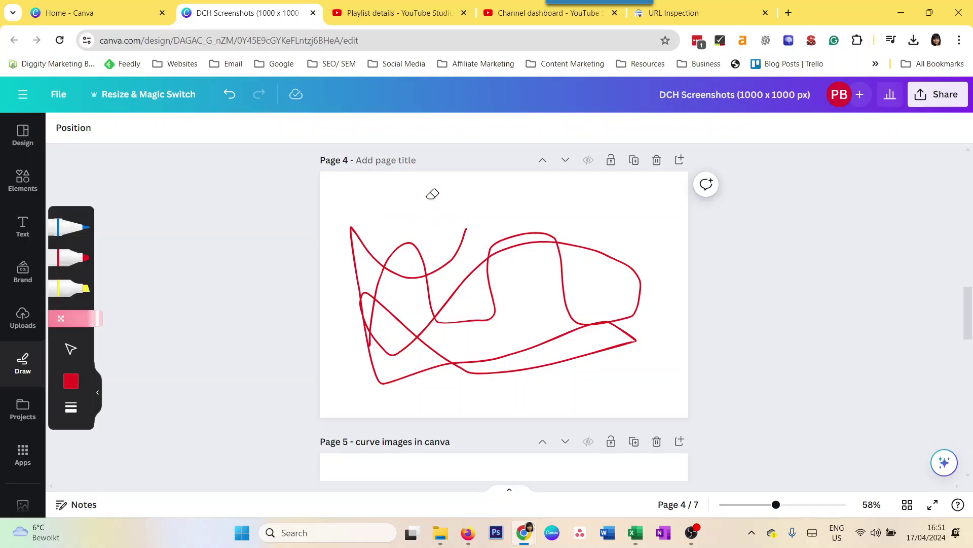
{"action": "left_click", "coordinate": [495, 254]}
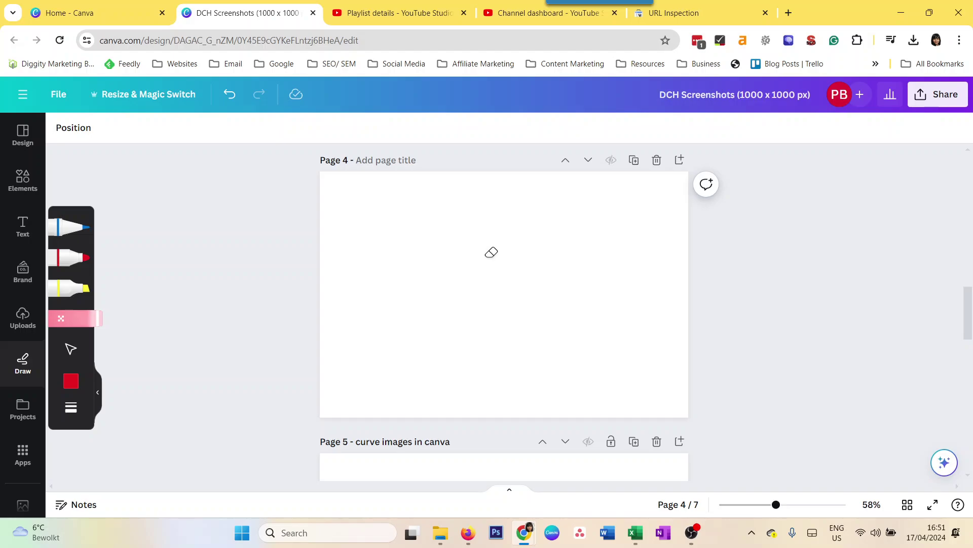